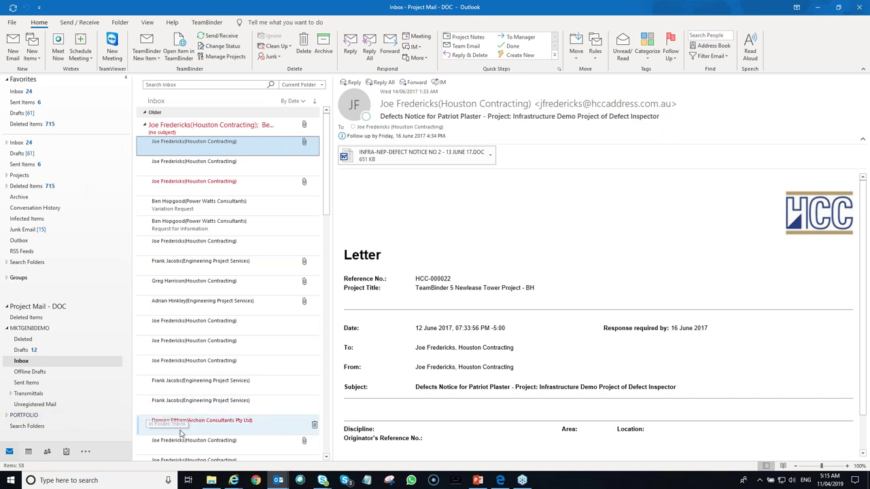
# Switch to the TeamBinder inbox in the browser, open the "Defects Notice for Patriot Plaster" letter and expand its attachment list
pyautogui.moveTo(235, 480)
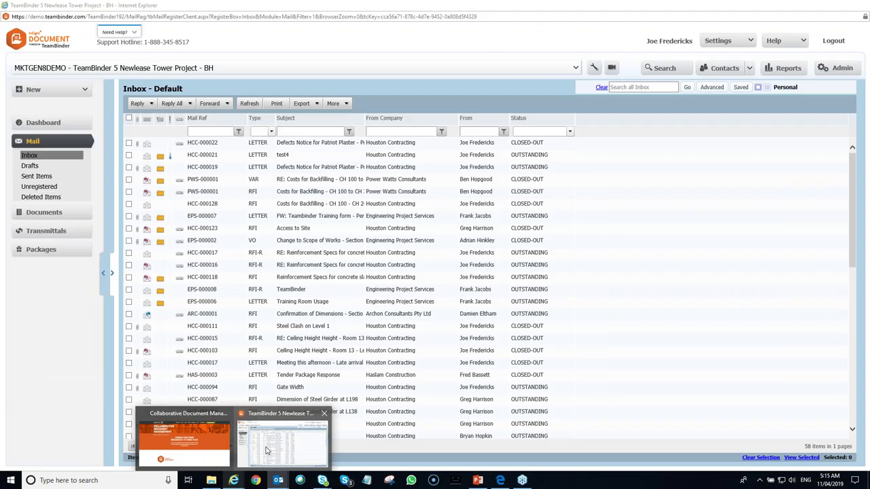
pyautogui.click(267, 451)
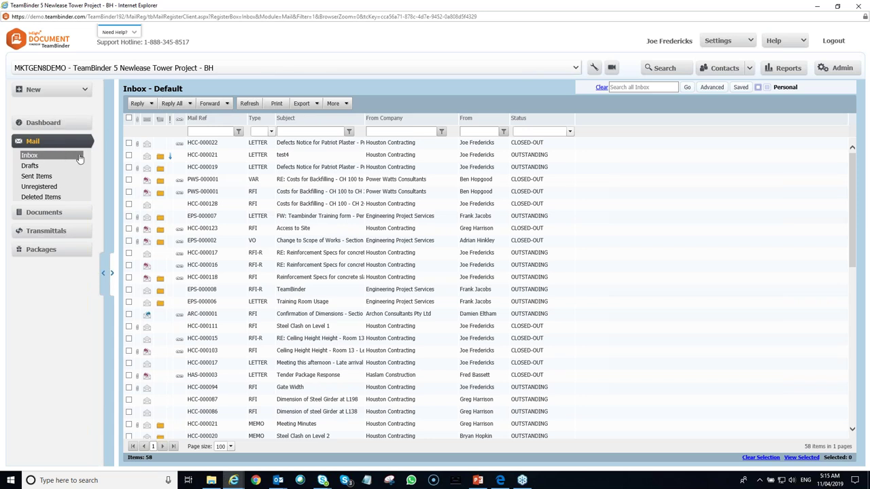
pyautogui.doubleClick(316, 145)
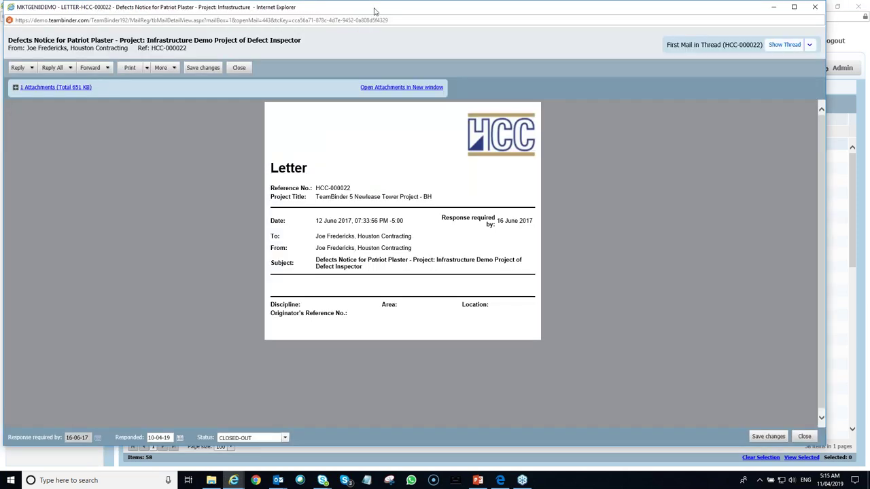
pyautogui.moveTo(375, 11); pyautogui.dragTo(378, 12)
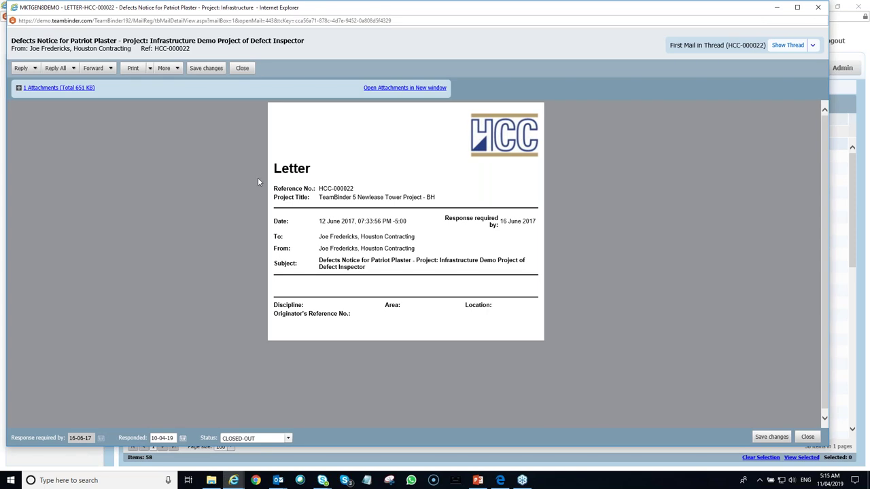
pyautogui.click(19, 88)
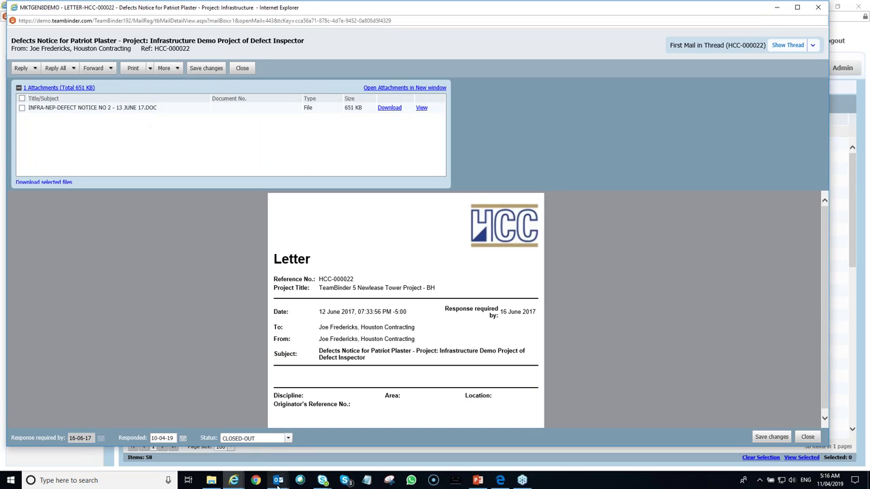
# Switch to Outlook and create a new TeamBinder Site Instruction mail for the MKTGEN8DEMO project, ready for entering recipients
pyautogui.moveTo(278, 481)
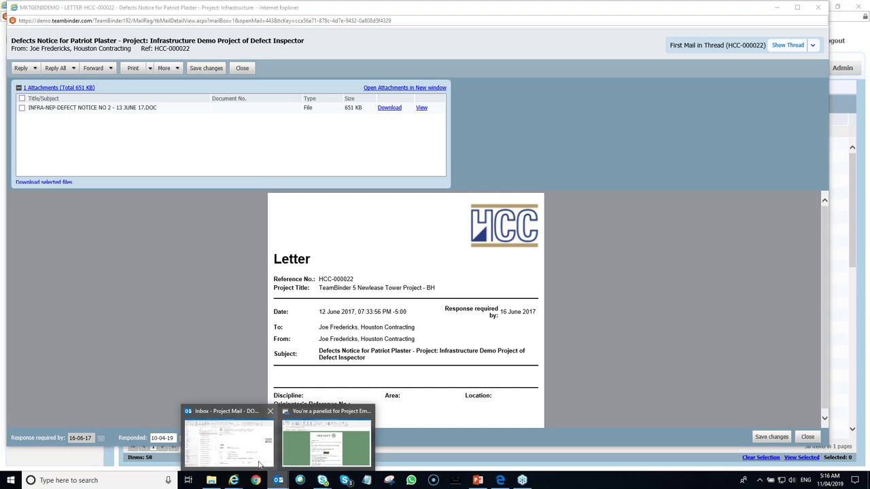
pyautogui.click(226, 445)
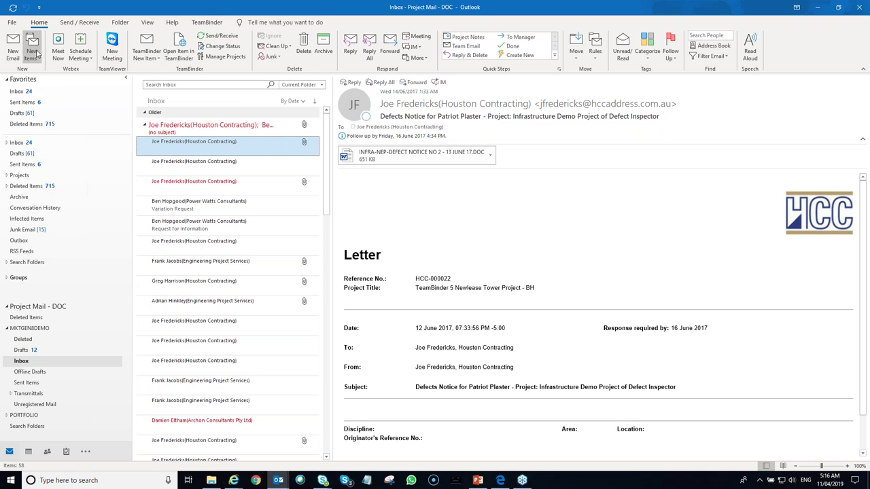
pyautogui.click(156, 58)
pyautogui.moveTo(156, 72)
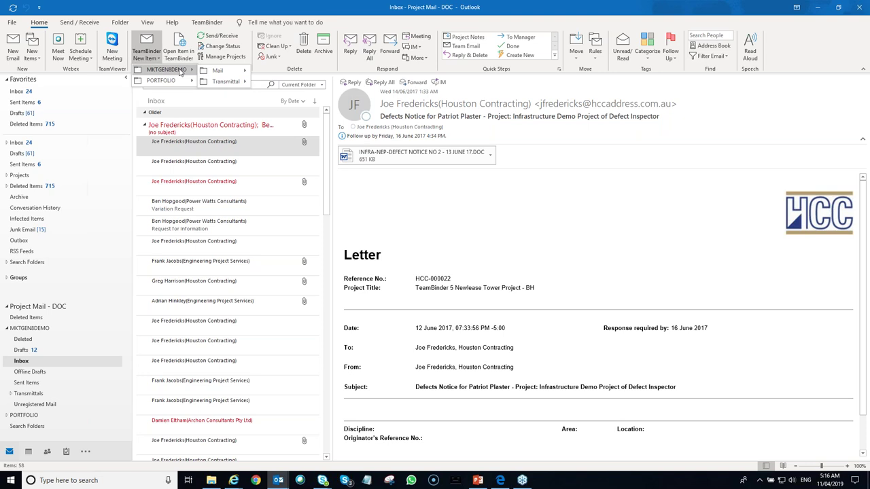
pyautogui.moveTo(224, 72)
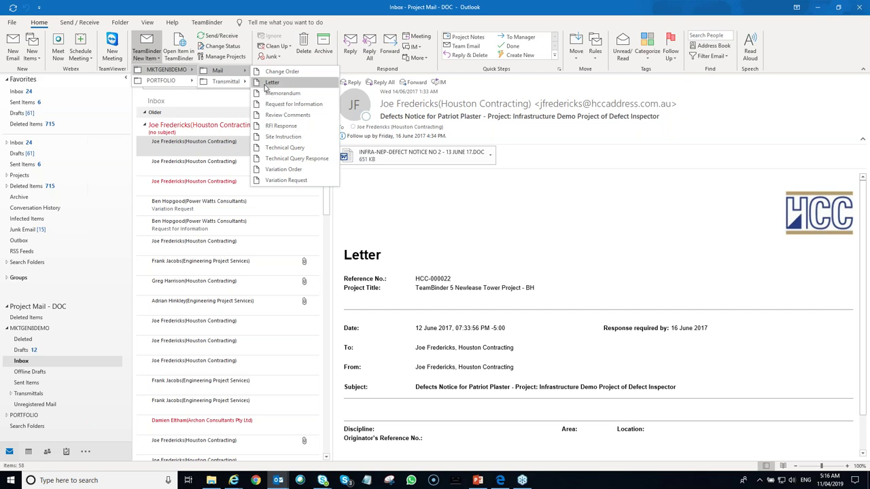
pyautogui.click(265, 137)
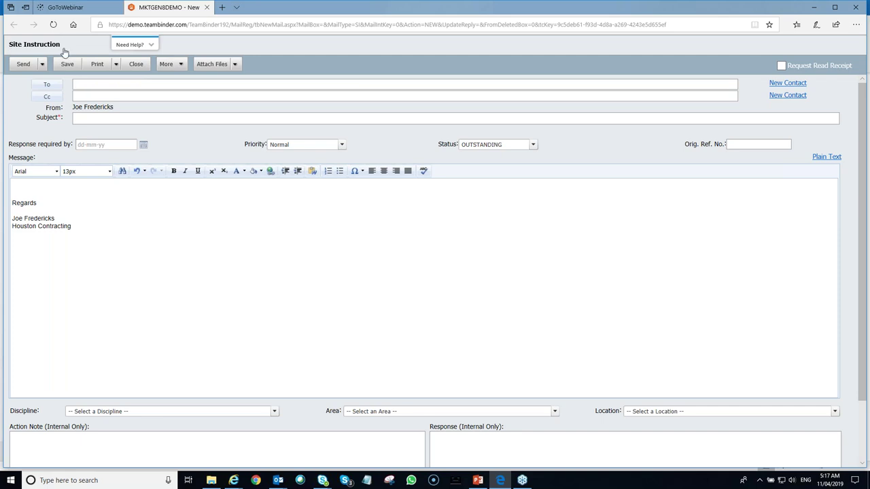
pyautogui.click(75, 86)
# Return to Outlook and view the "Hydraulic services on Level 1" email in the personal mailbox's Project Notes folder
pyautogui.moveTo(278, 479)
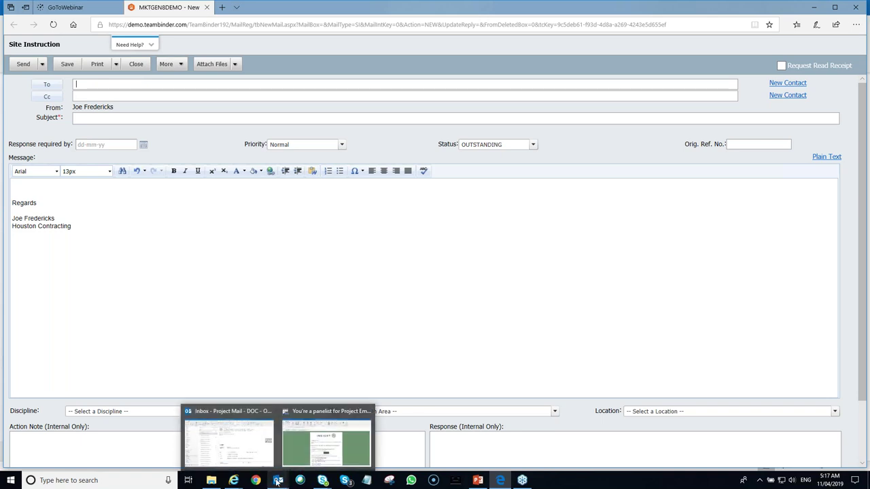
pyautogui.click(268, 454)
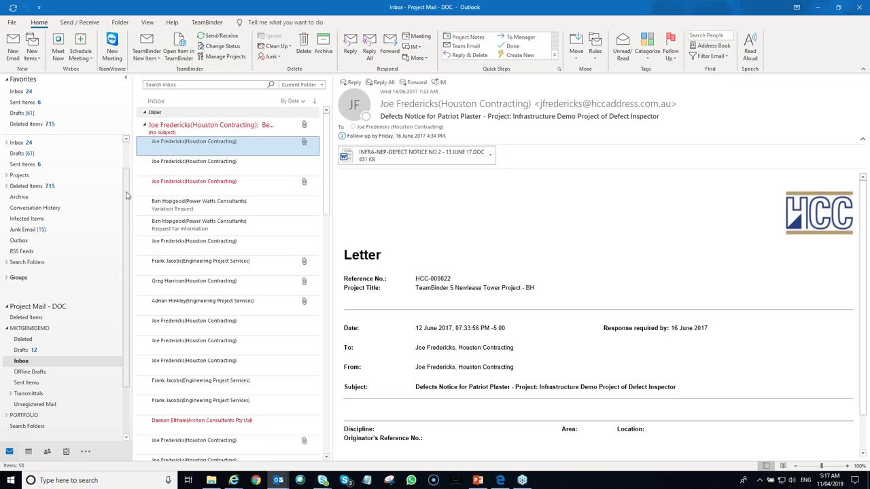
pyautogui.moveTo(125, 196); pyautogui.dragTo(126, 164)
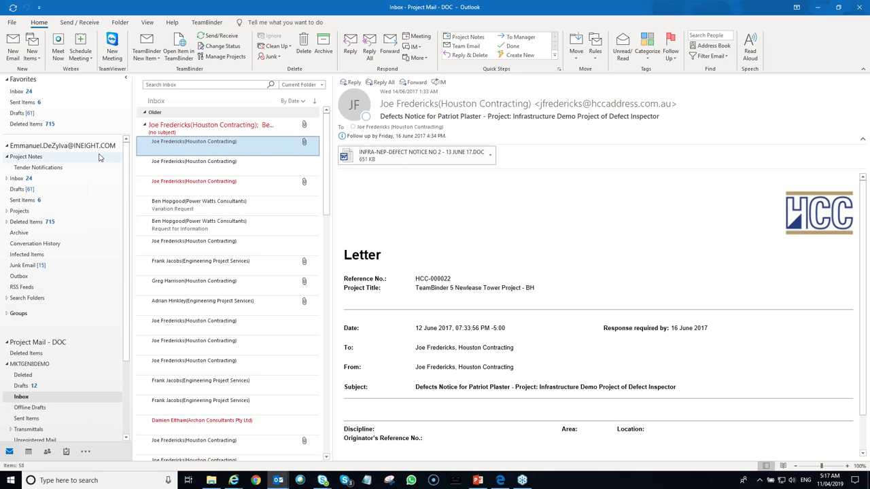
pyautogui.click(27, 157)
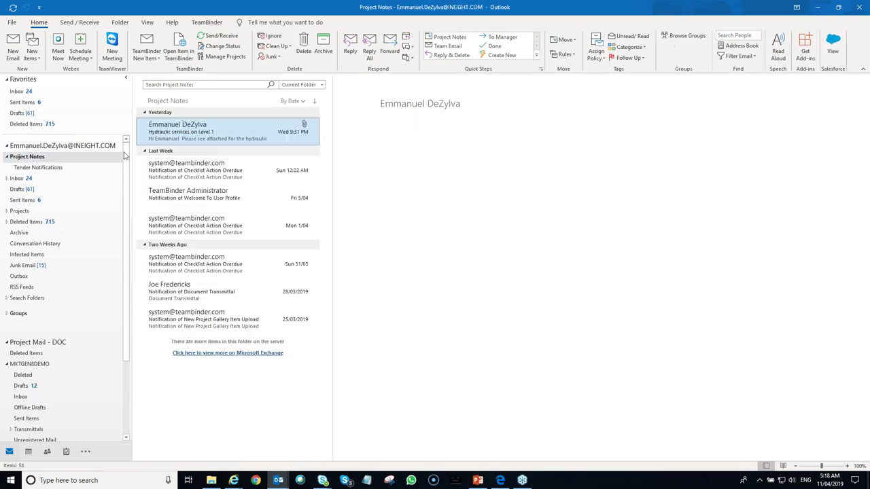
pyautogui.moveTo(205, 133); pyautogui.dragTo(137, 136)
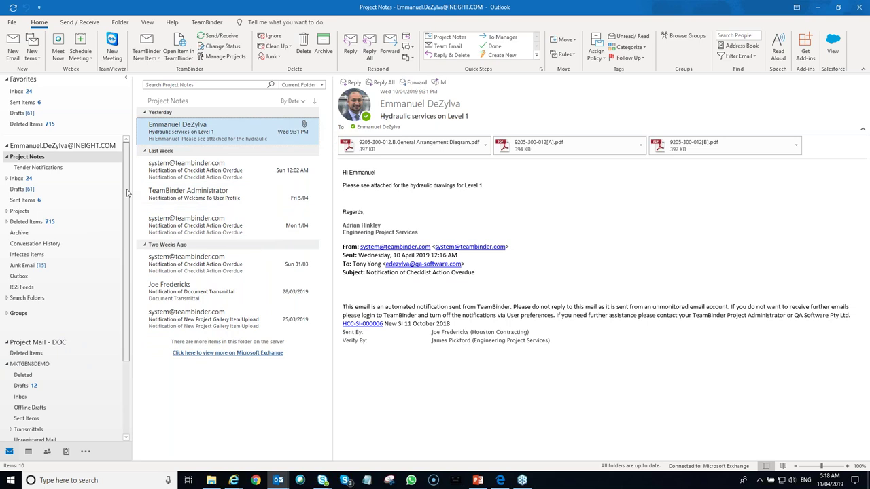
pyautogui.scroll(-1, 127, 215)
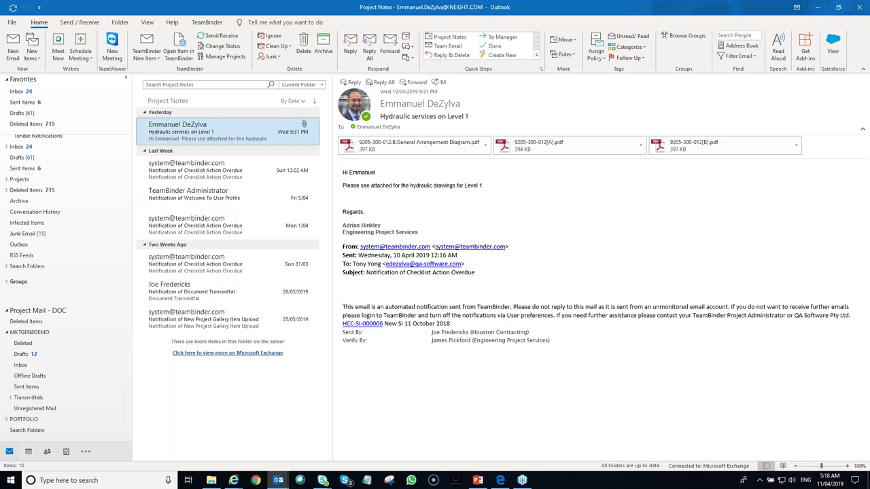
# In the MKTGEN8DEMO inbox, reply to all on the Defects Notice letter using the Request for Information mail type
pyautogui.click(36, 367)
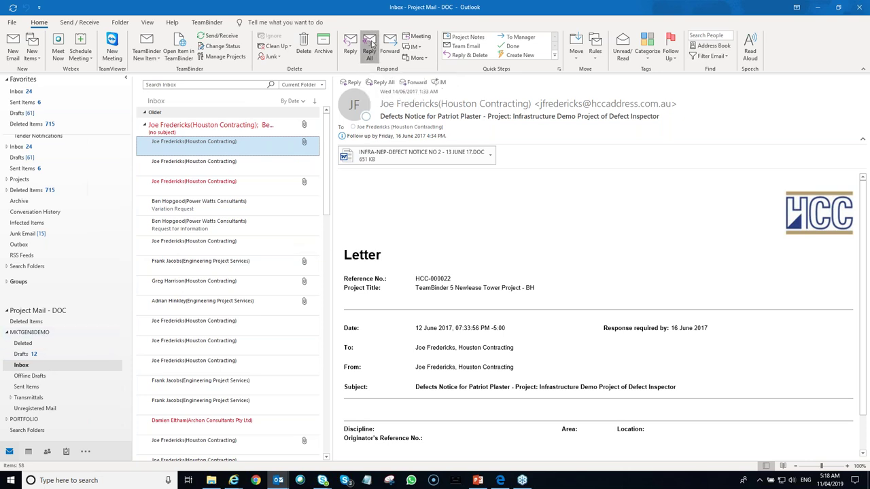
pyautogui.click(370, 45)
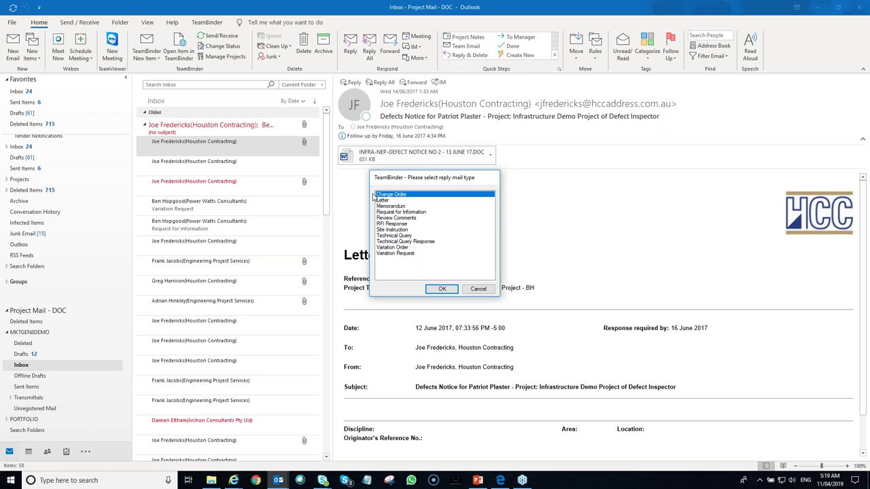
pyautogui.moveTo(408, 178); pyautogui.dragTo(477, 179)
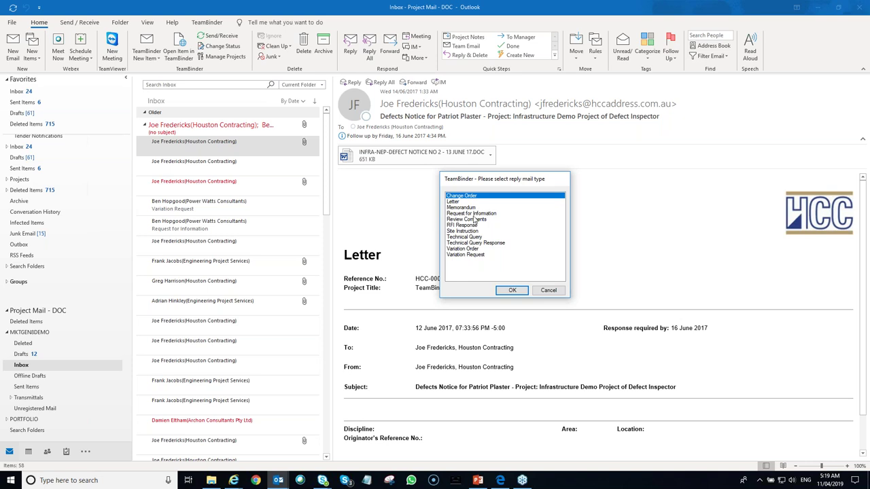
pyautogui.click(467, 214)
pyautogui.click(509, 292)
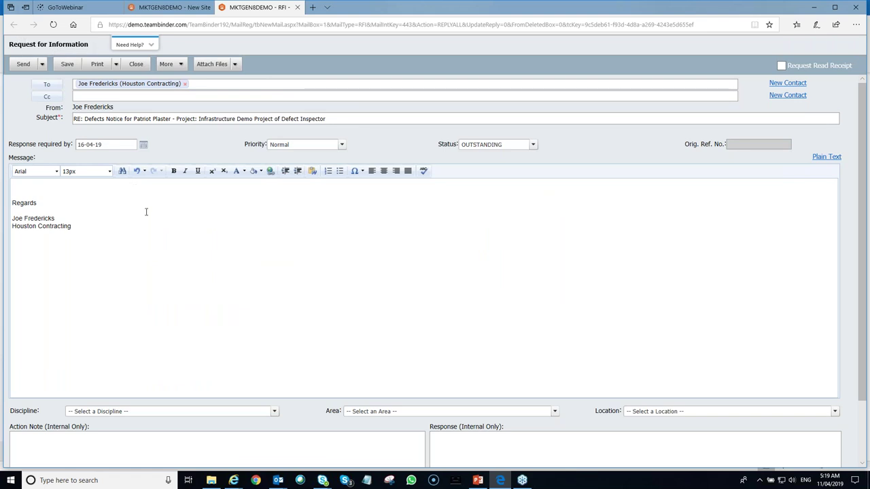
# Return to the Outlook project inbox, then switch to the TeamBinder web inbox to compare the two mail lists
pyautogui.moveTo(279, 482)
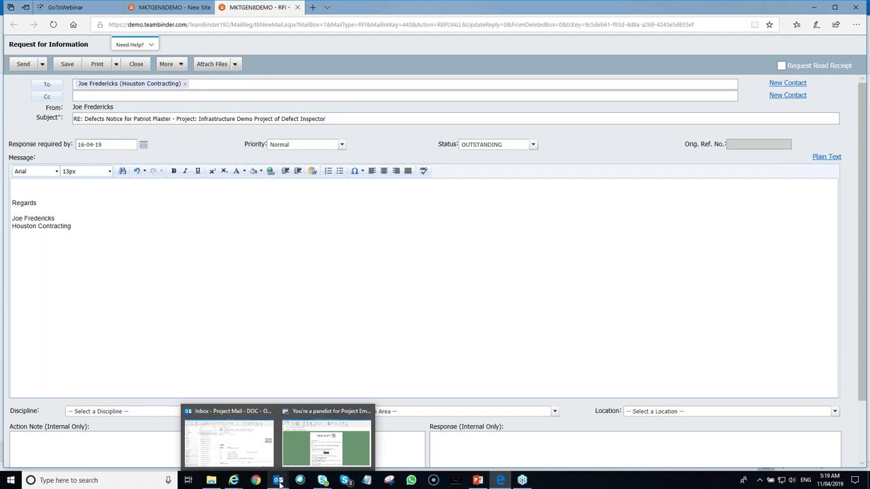
pyautogui.click(241, 445)
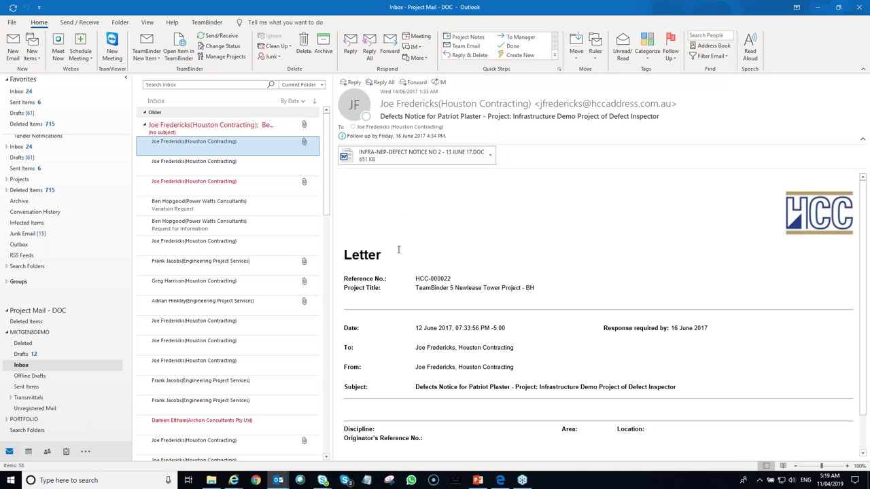
pyautogui.moveTo(233, 480)
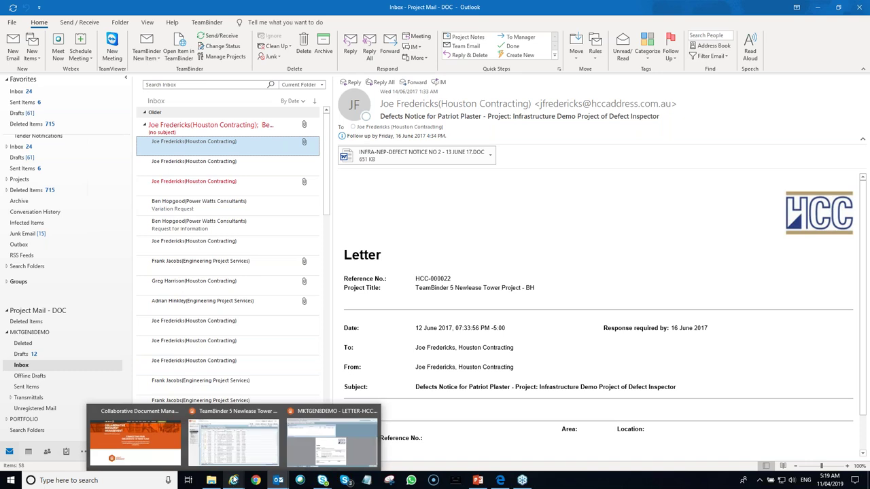
pyautogui.click(239, 447)
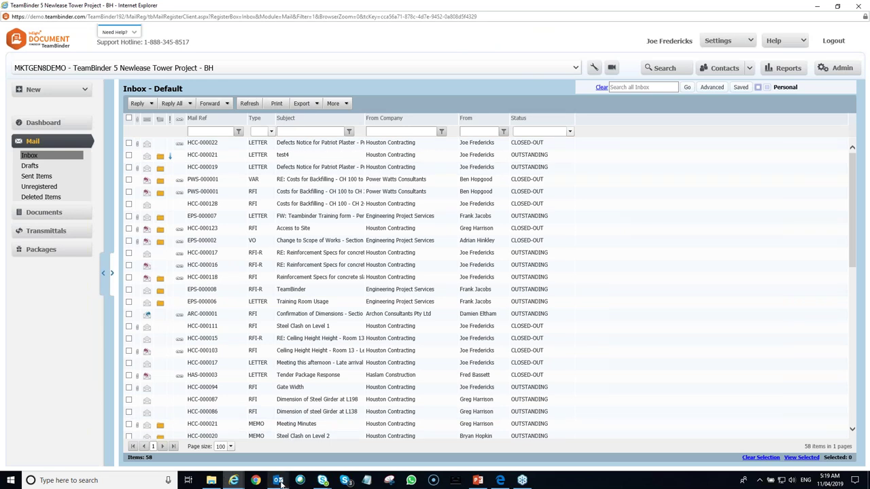
# Switch to Outlook and review the TeamBinder managed projects' synchronisation details through Last Synchronised and Batch Size, then dismiss the dialog
pyautogui.moveTo(279, 481)
pyautogui.click(234, 449)
pyautogui.click(210, 23)
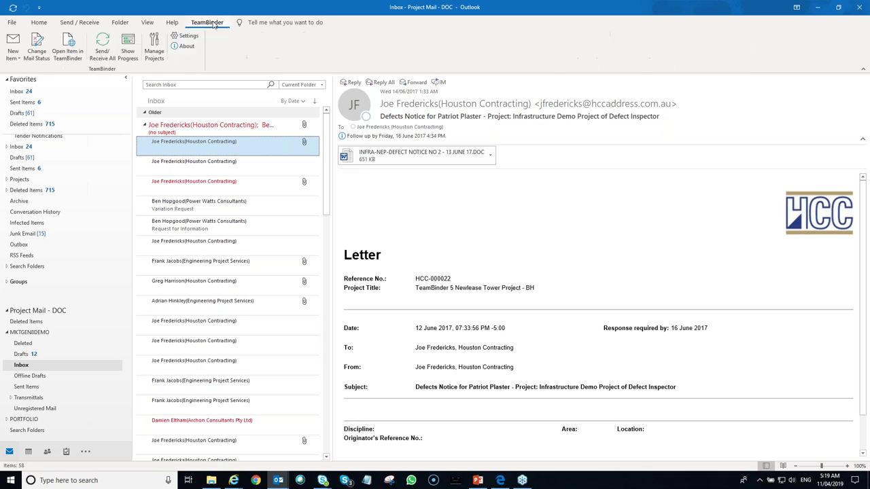
pyautogui.click(154, 49)
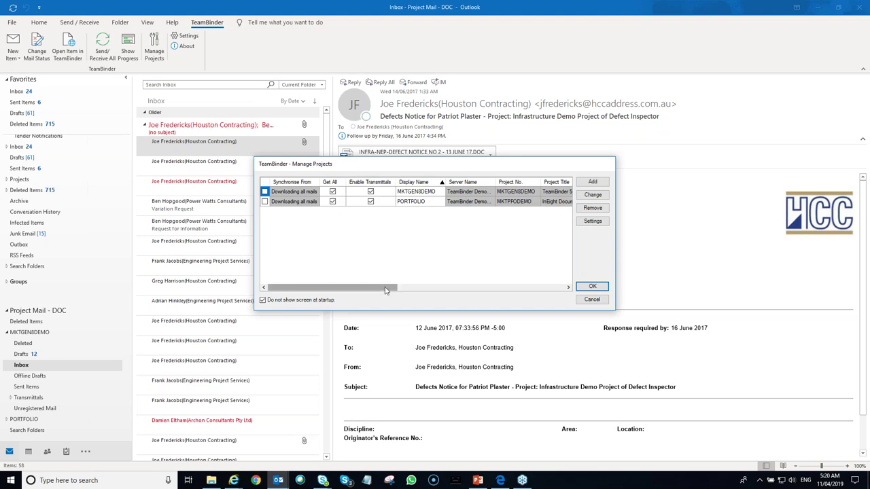
pyautogui.moveTo(386, 289); pyautogui.dragTo(556, 296)
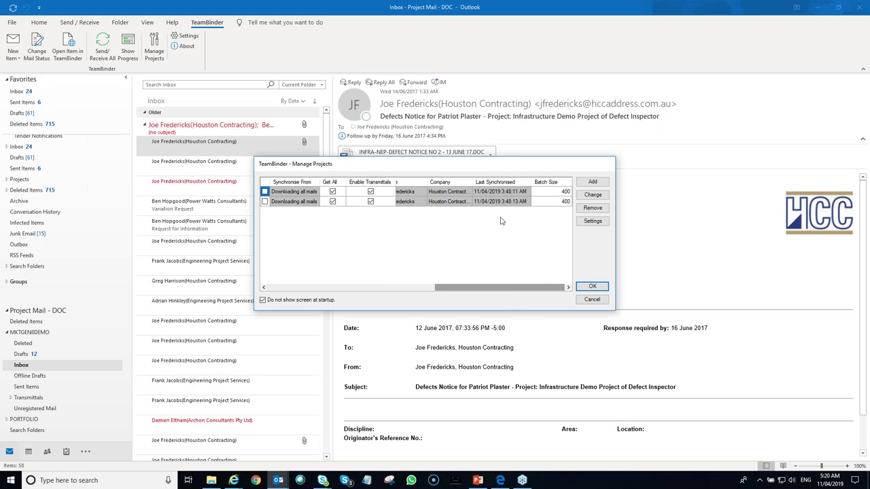
pyautogui.click(590, 299)
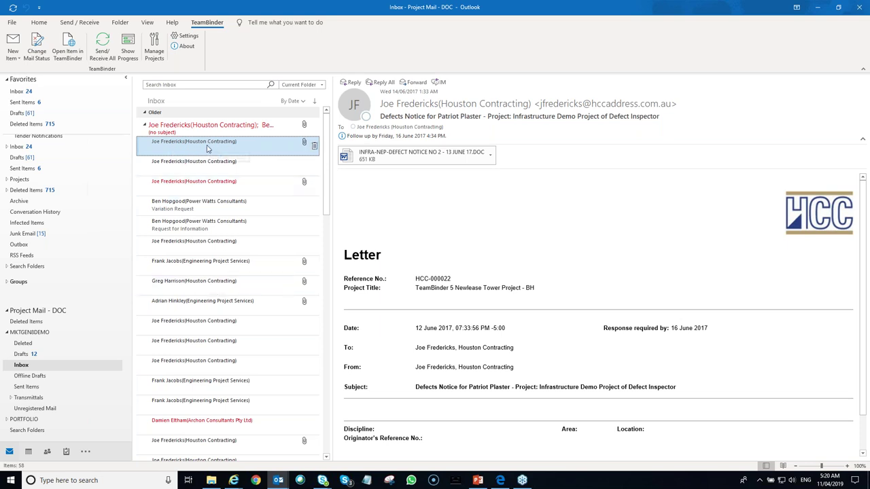
# Select the seven inbox messages starting from the Defects Notice letter, then reselect only that letter
pyautogui.keyDown('shift'); pyautogui.click(219, 270); pyautogui.keyUp('shift')
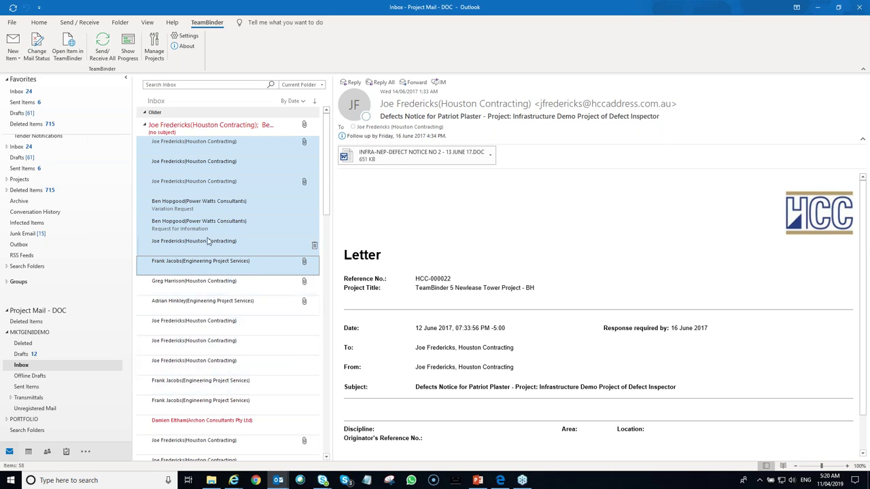
pyautogui.click(203, 154)
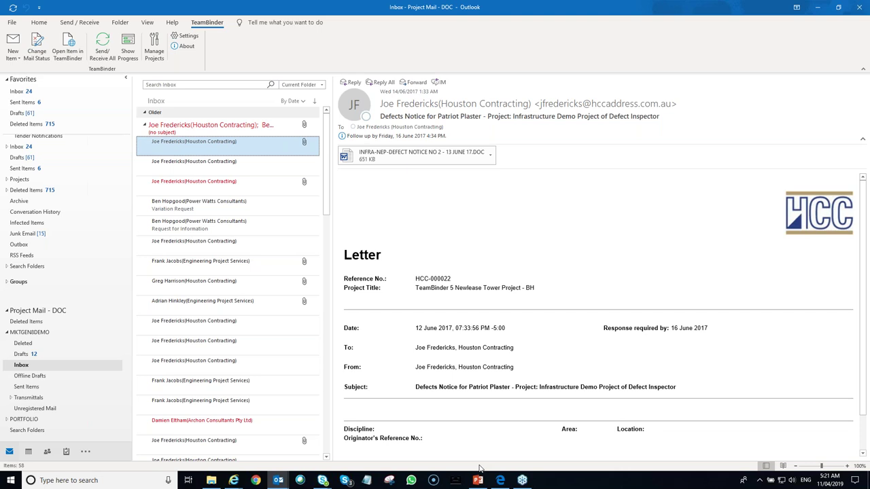
pyautogui.click(39, 23)
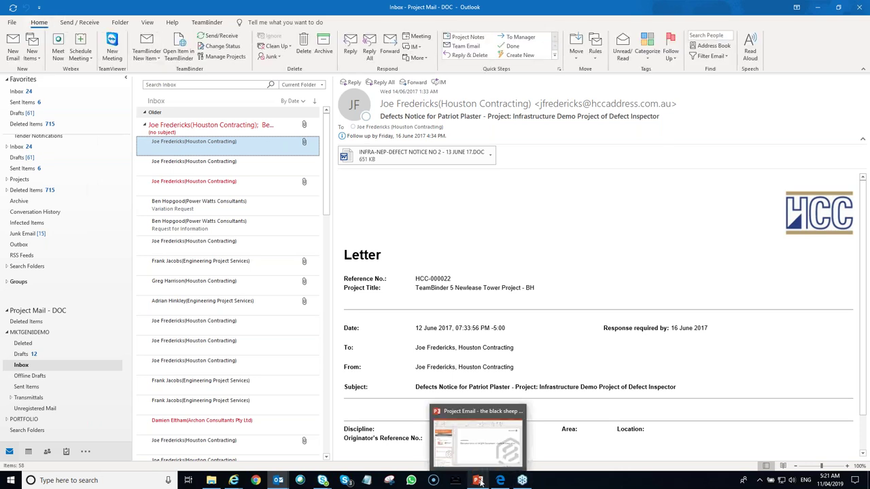
# Switch to the PowerPoint presentation, start the slide show from slide 16 "Key things to take away…" and reveal its first point
pyautogui.click(479, 480)
pyautogui.scroll(-3, 92, 360)
pyautogui.click(92, 362)
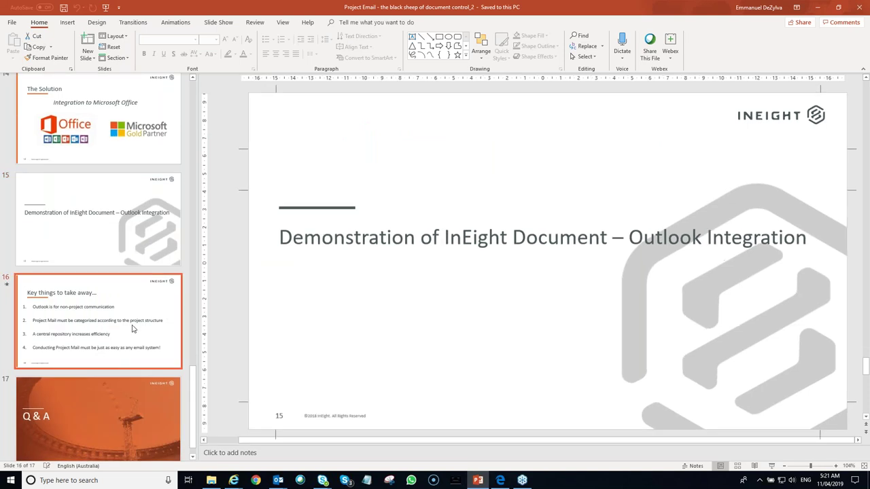
pyautogui.click(771, 466)
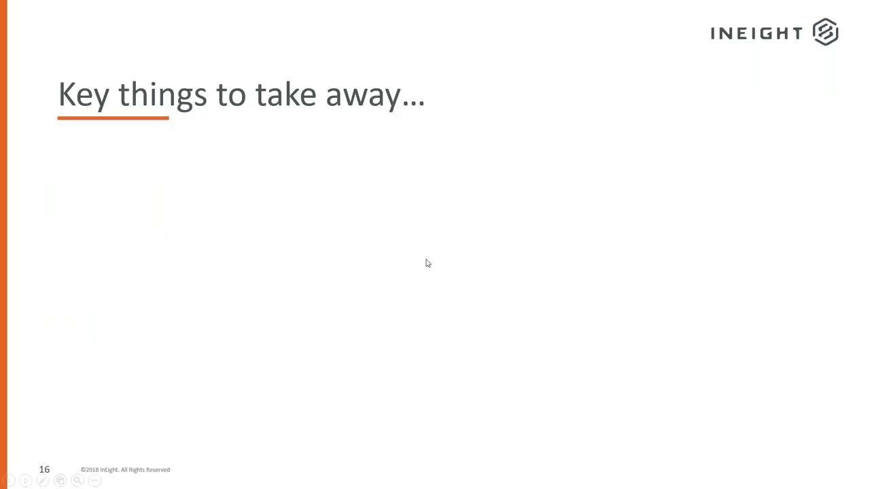
pyautogui.click(541, 221)
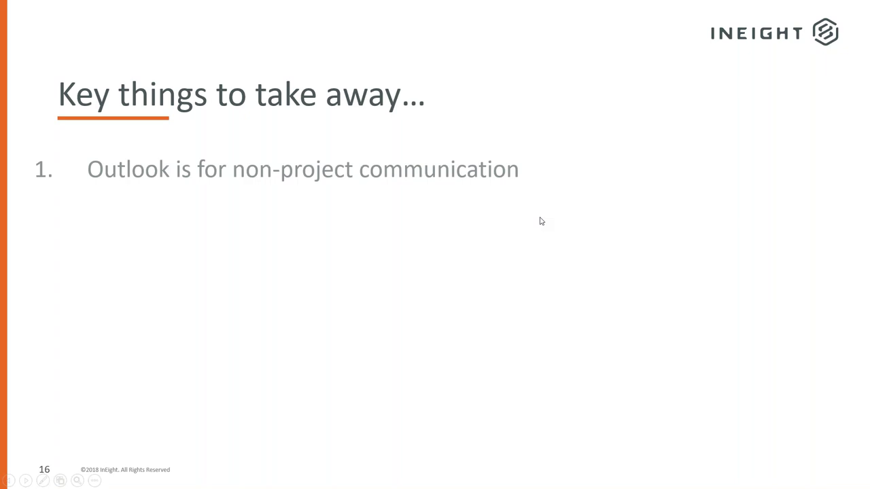